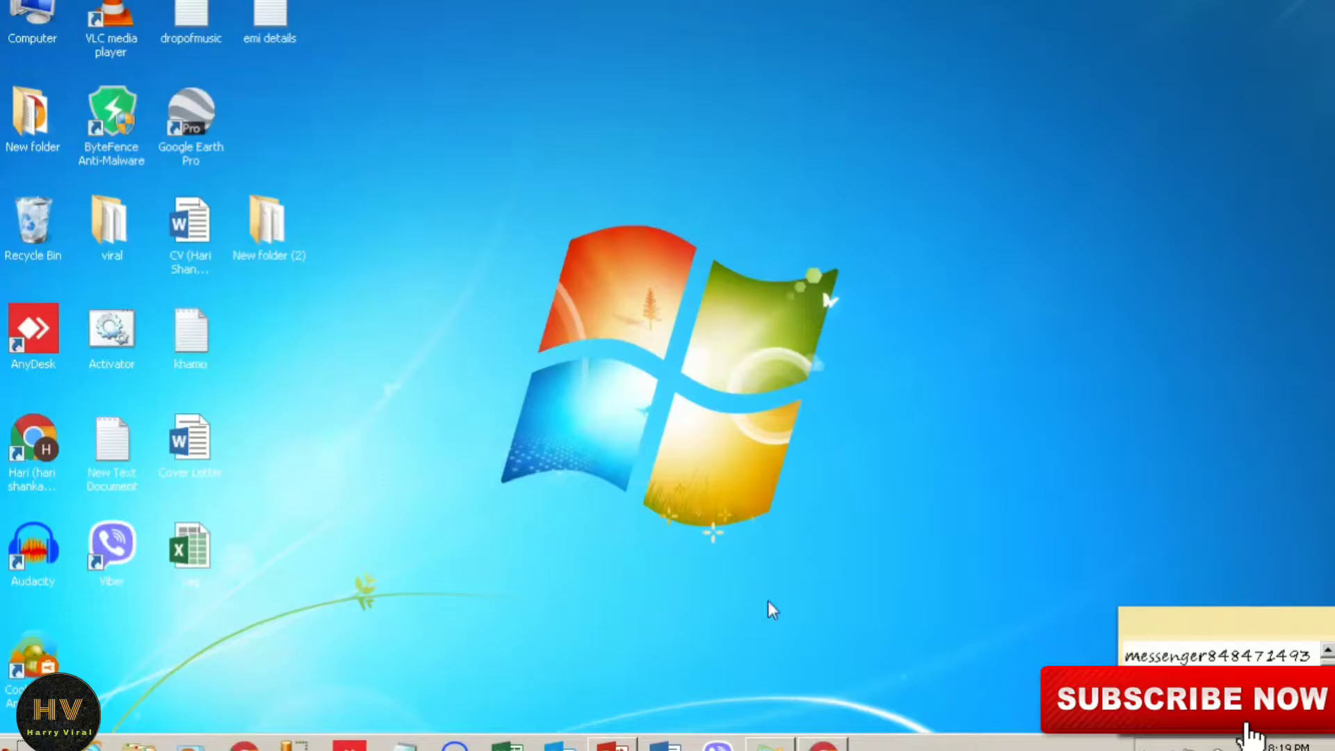
# Step: Bring up Chrome and toggle captions until they show on the paused Audacity tutorial
pyautogui.click(823, 745)
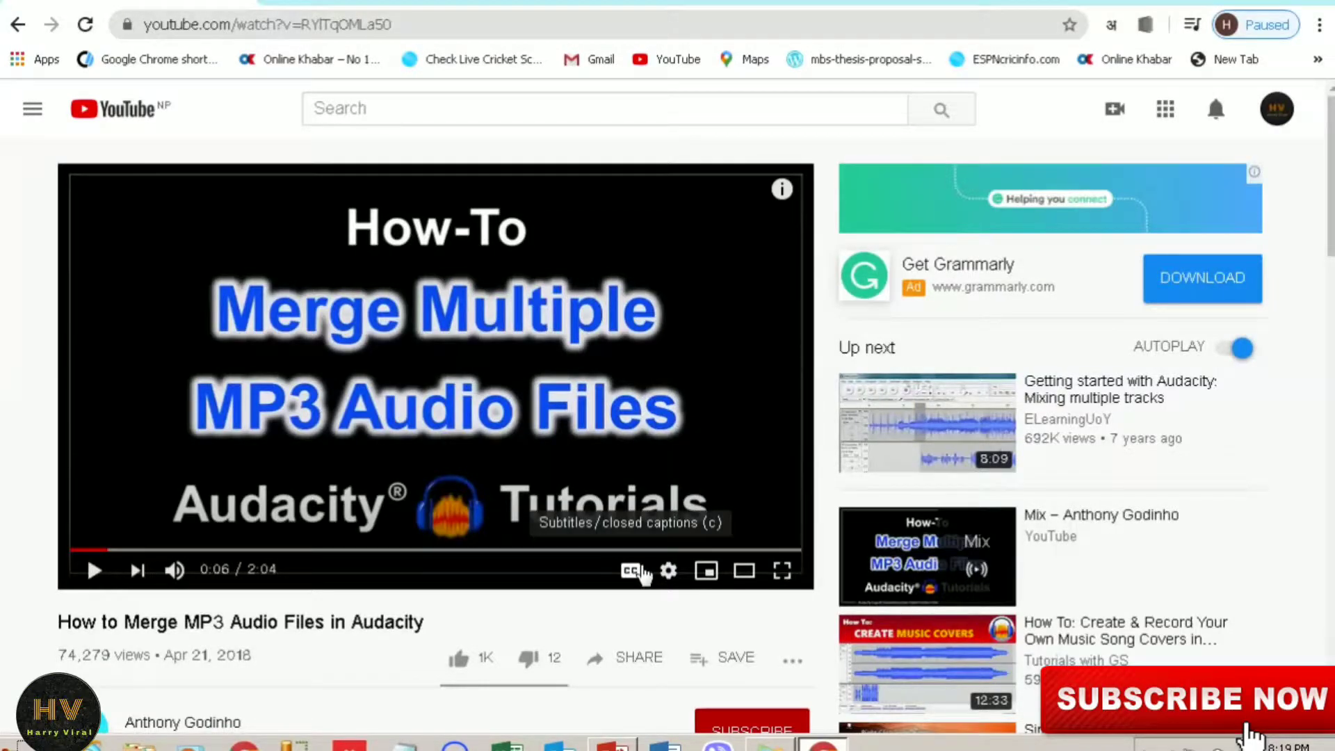
pyautogui.click(632, 571)
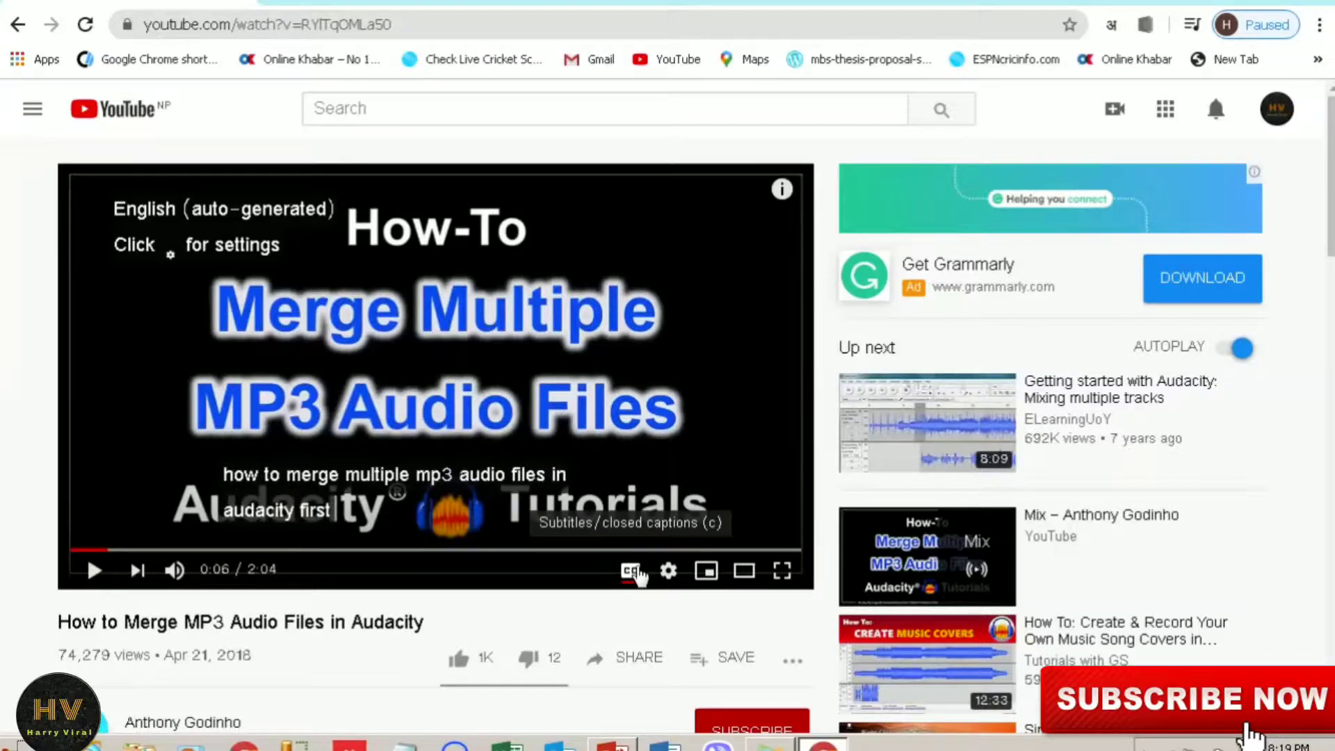
pyautogui.click(633, 574)
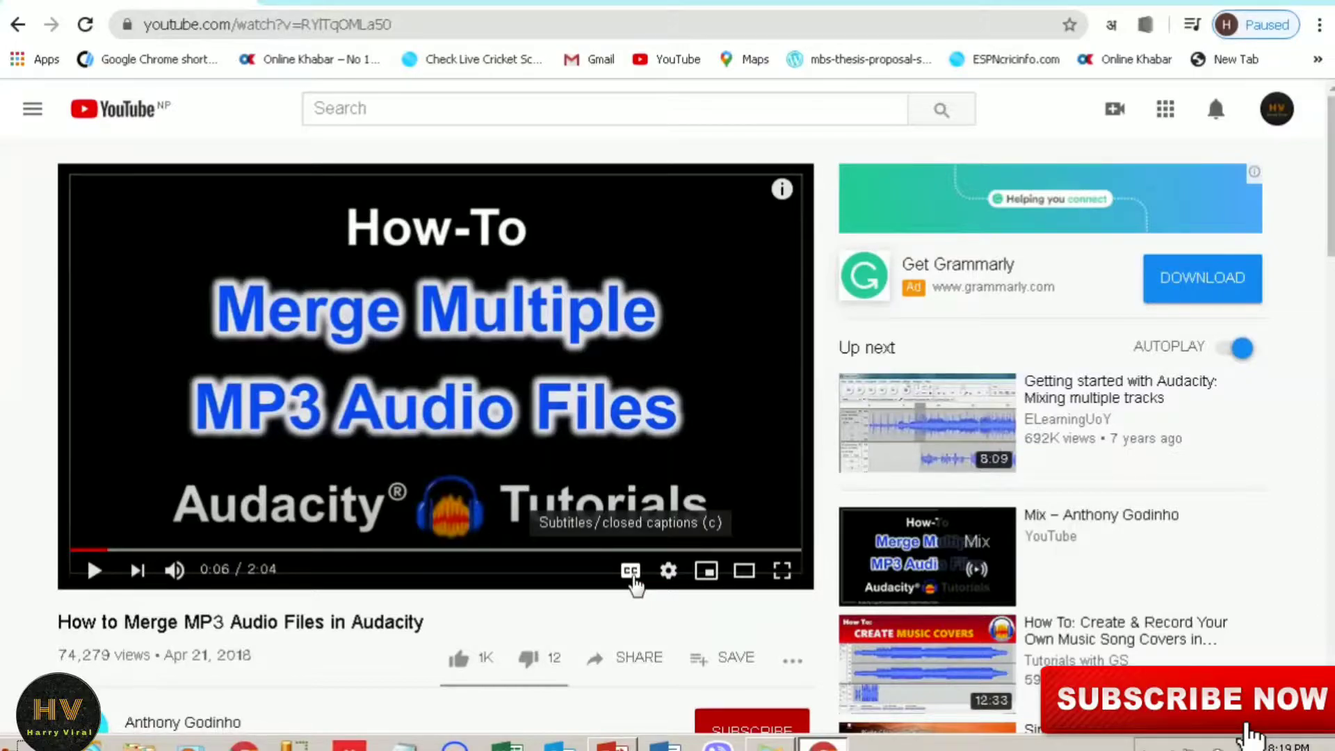
pyautogui.click(632, 573)
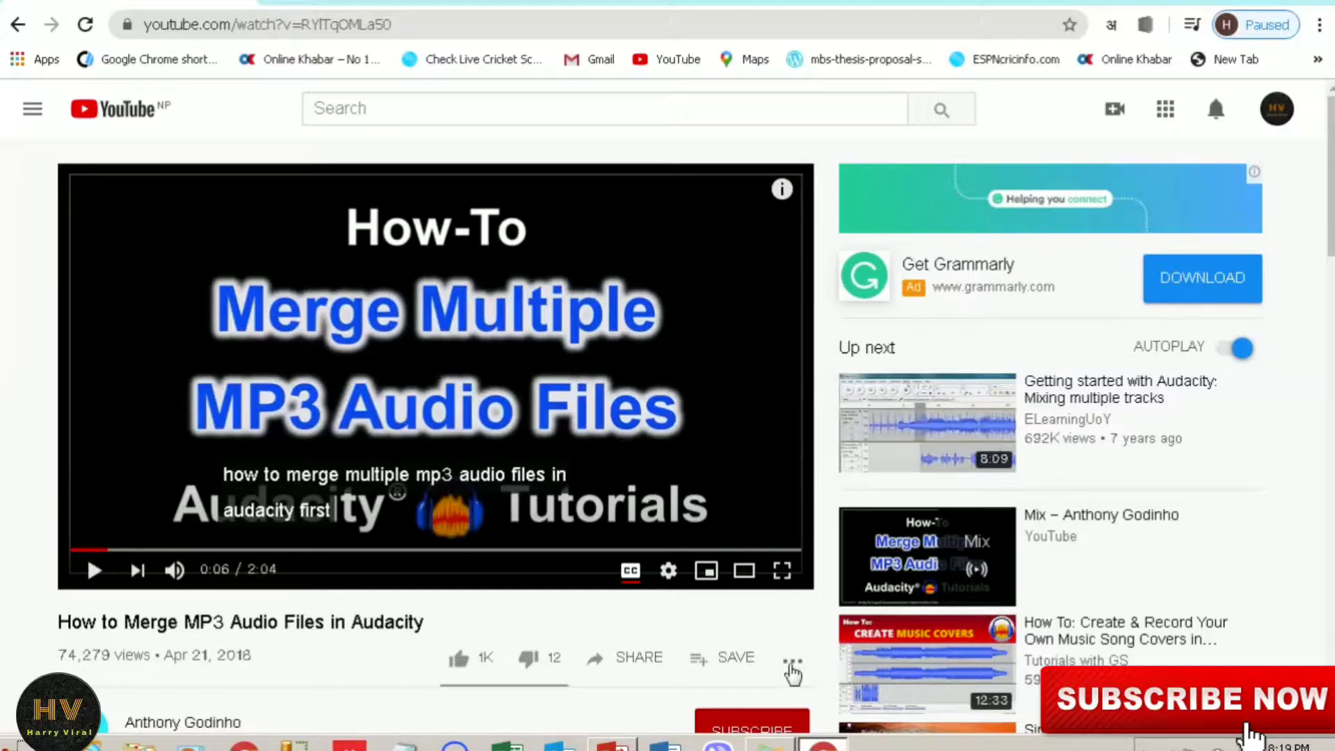
# Step: Open the video's transcript from the ⋯ menu and turn its timestamps off
pyautogui.click(794, 668)
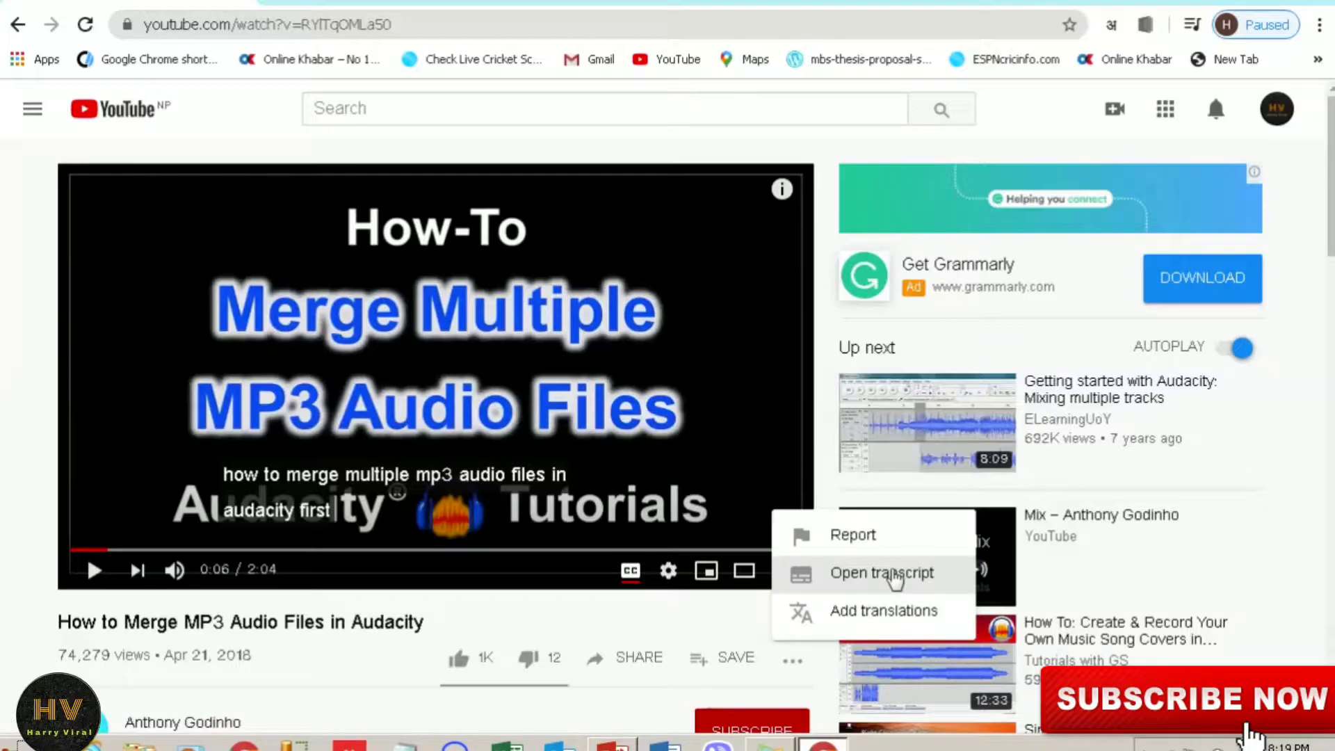
pyautogui.click(896, 580)
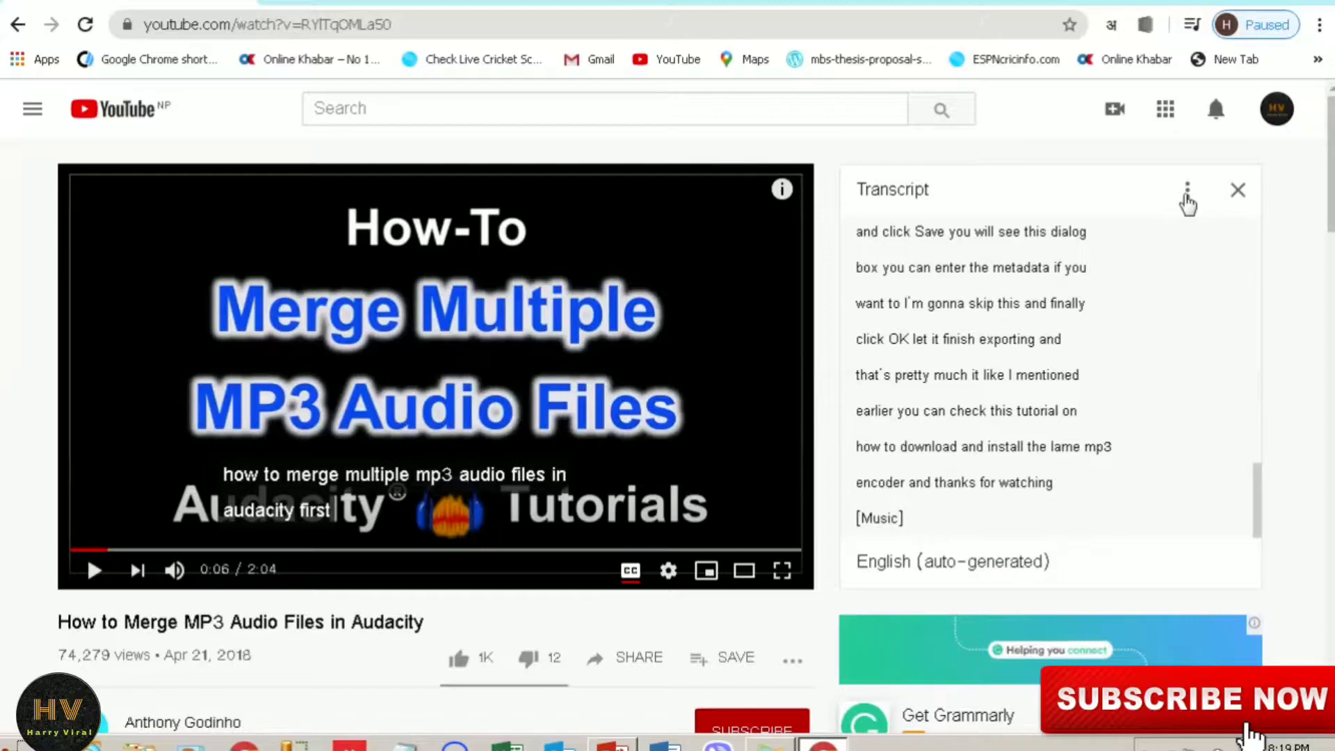
pyautogui.click(1188, 188)
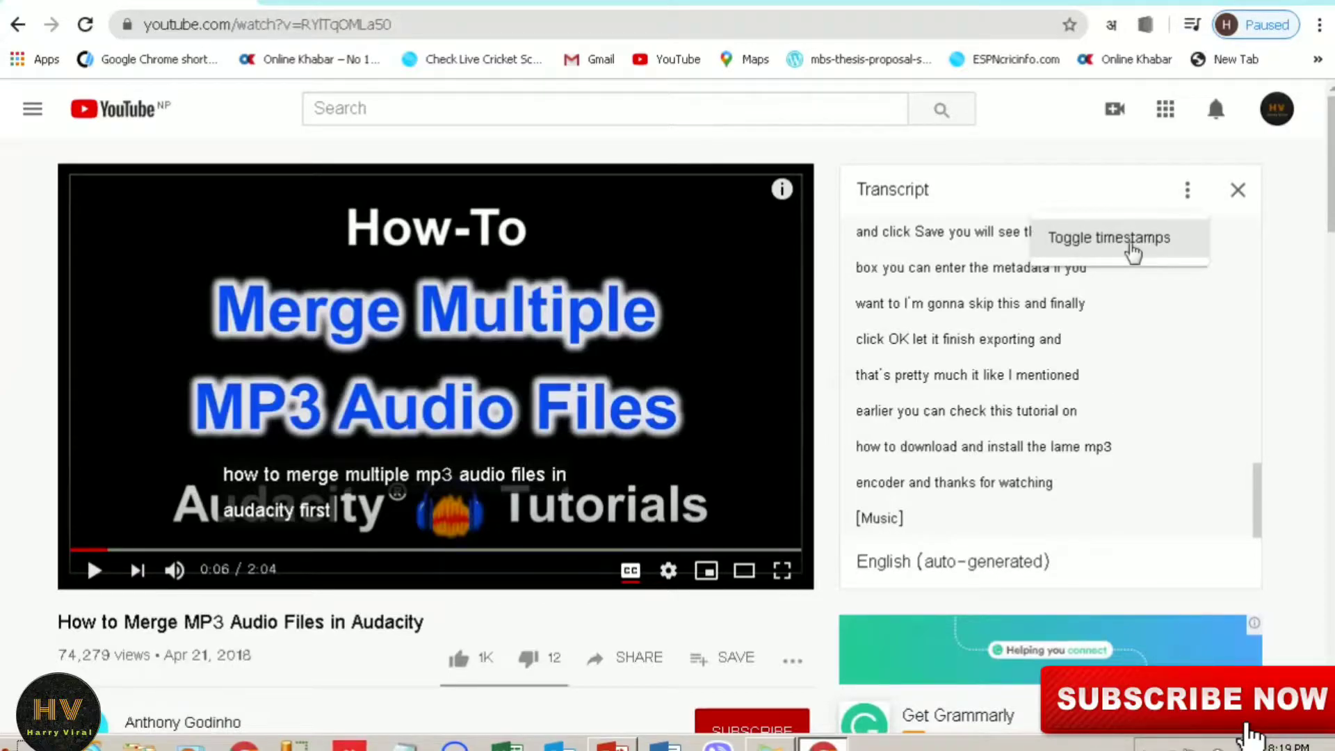
pyautogui.click(1133, 252)
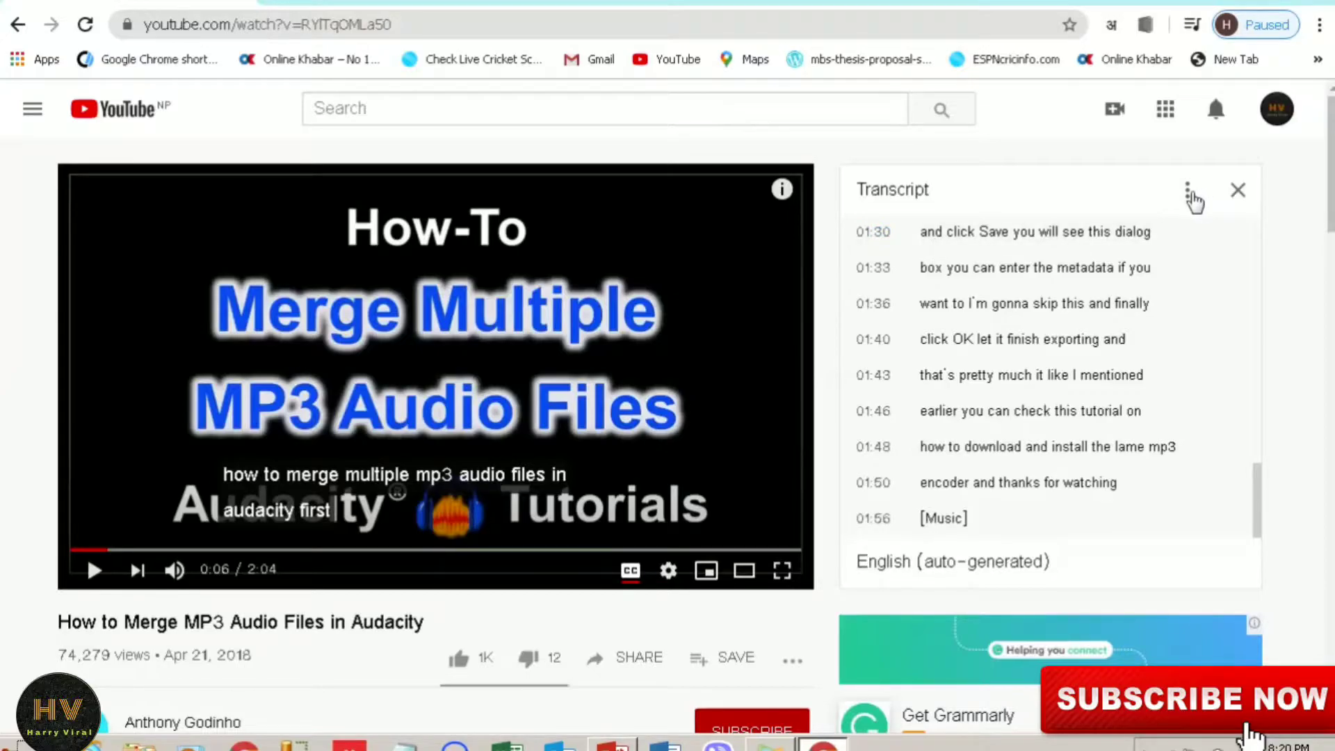
pyautogui.click(1188, 192)
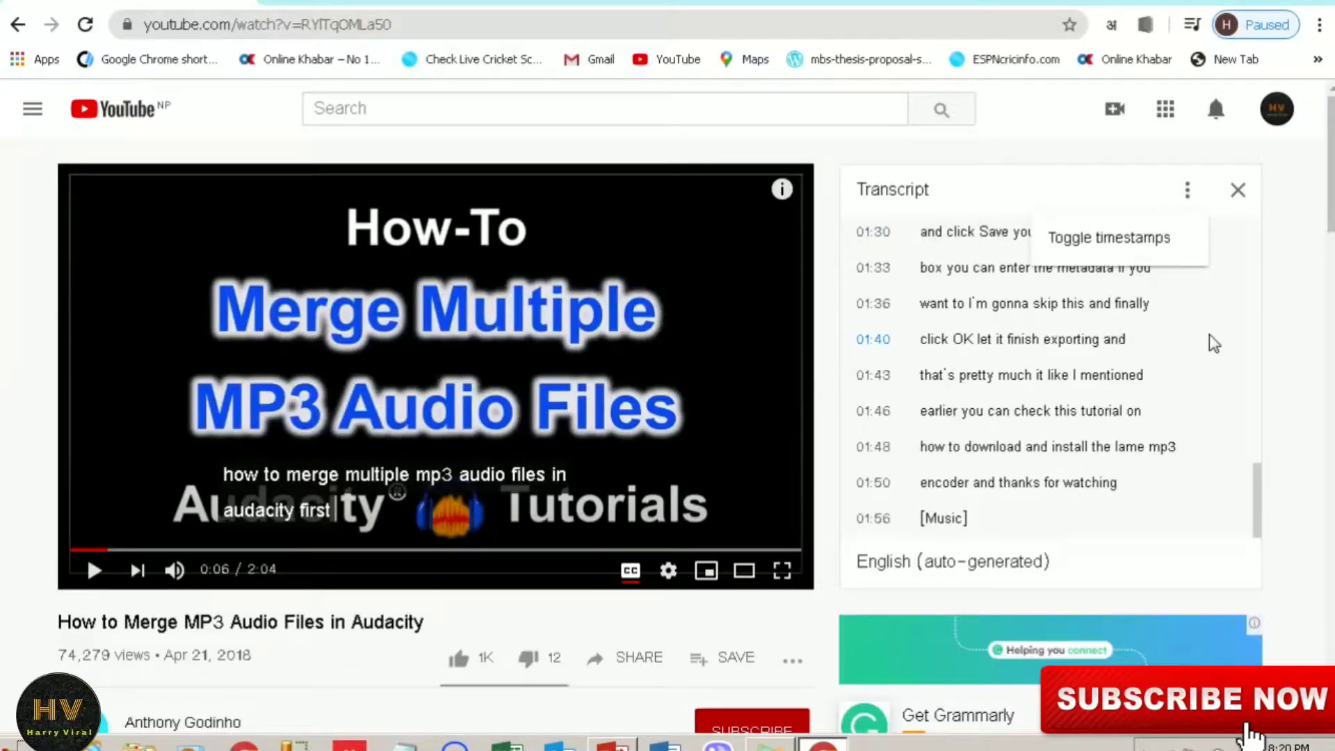
pyautogui.click(1160, 246)
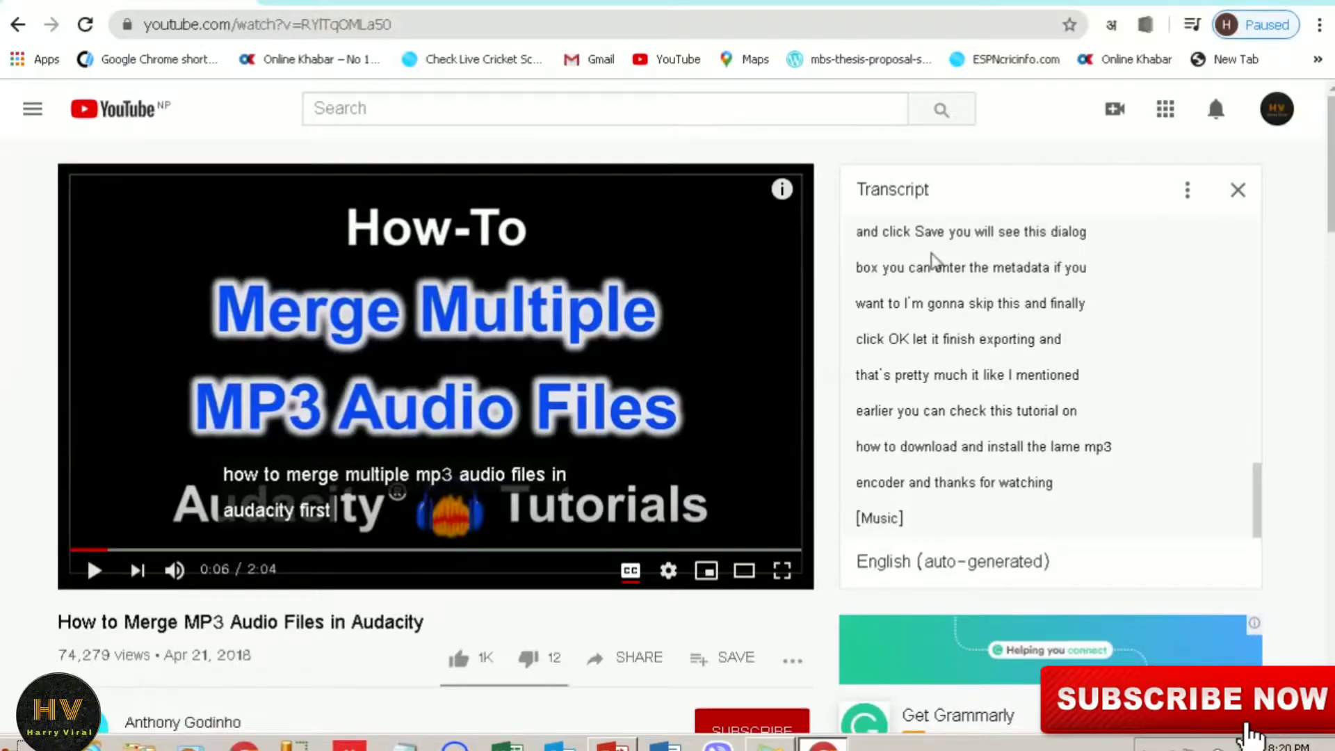
pyautogui.scroll(5, 1090, 307)
pyautogui.scroll(5, 1090, 307)
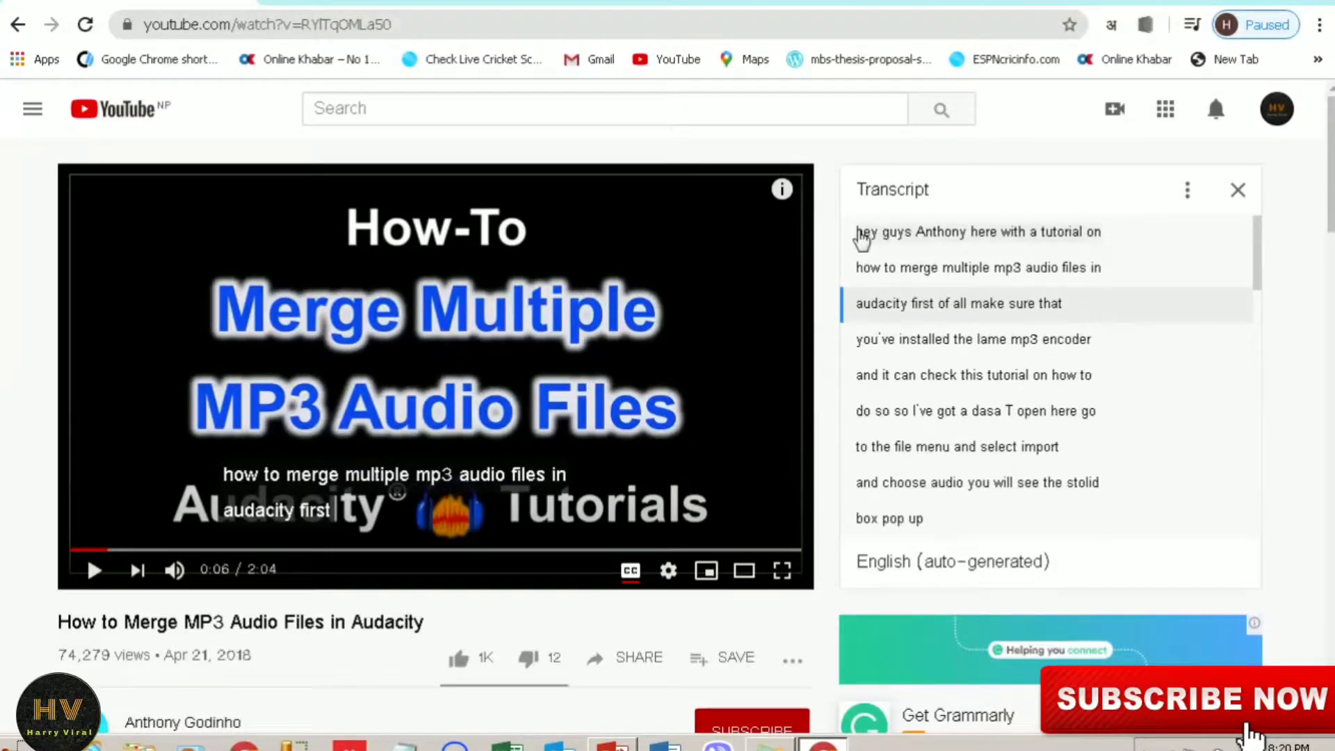
# Step: Select every transcript line, from the first to the last, and copy it
pyautogui.moveTo(860, 234); pyautogui.dragTo(1129, 467)
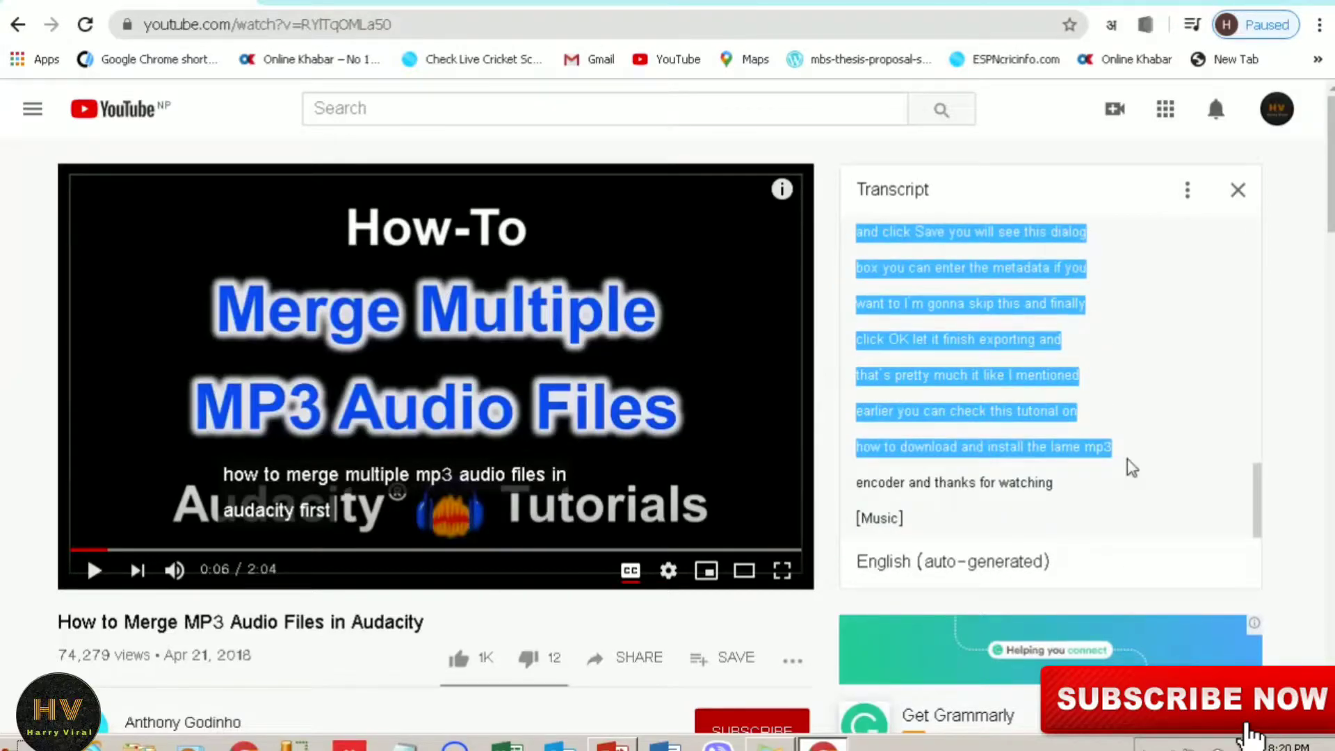
pyautogui.moveTo(1129, 468); pyautogui.dragTo(1119, 586)
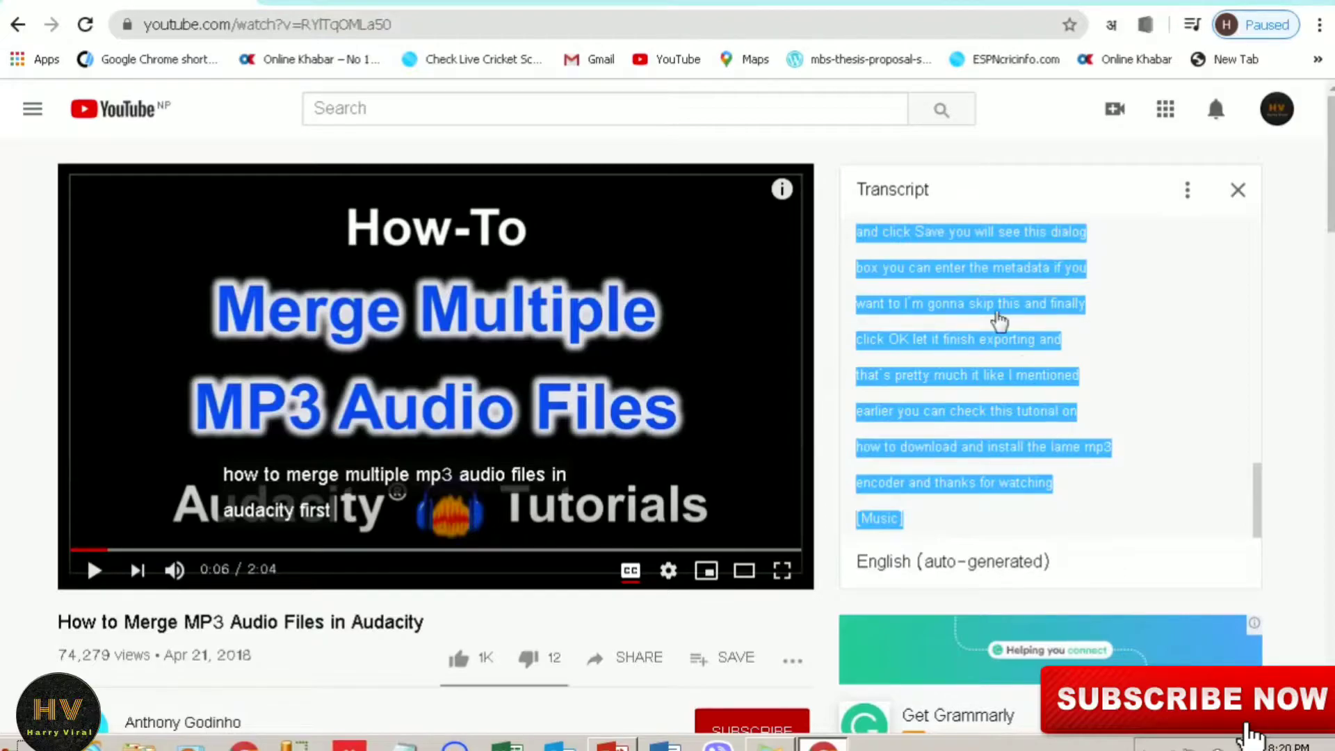
pyautogui.rightClick(1028, 316)
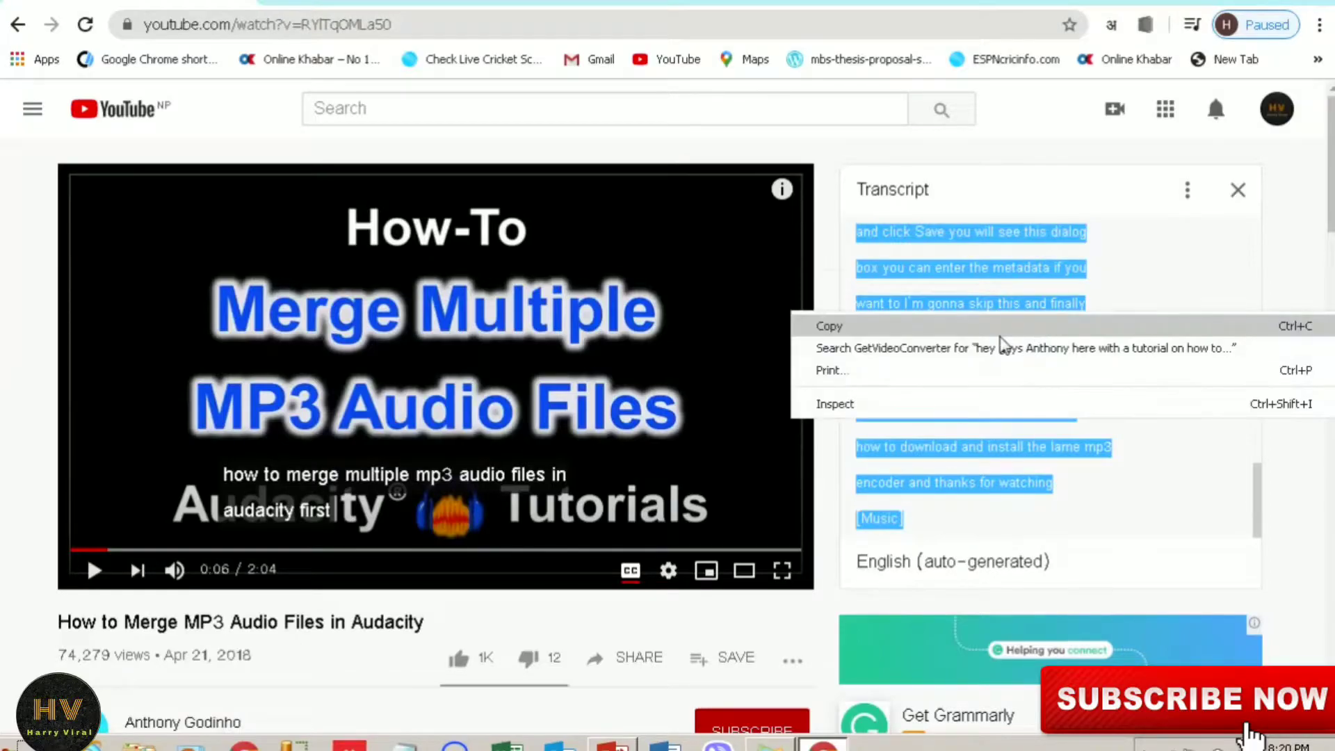
pyautogui.click(960, 328)
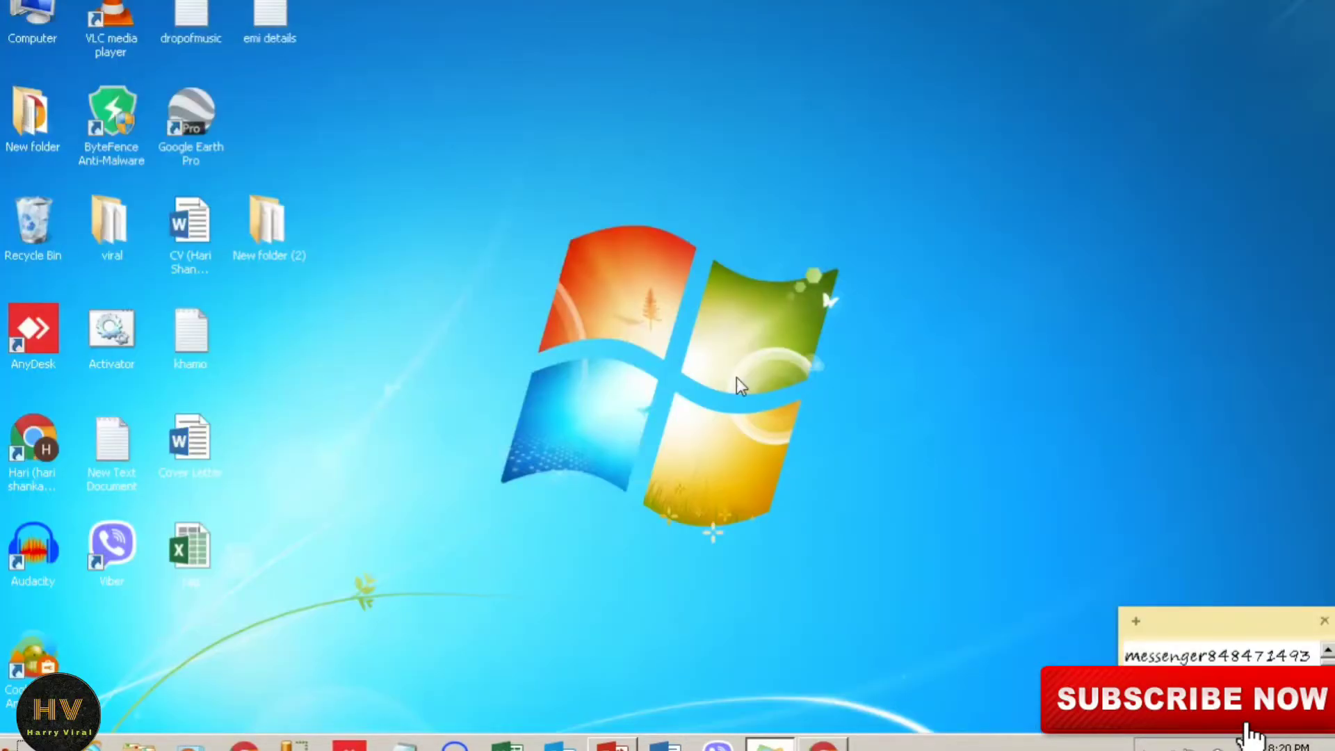
# Step: Launch Notepad from the Run box and paste the copied transcript into it
pyautogui.press('super+r')
pyautogui.write('note')
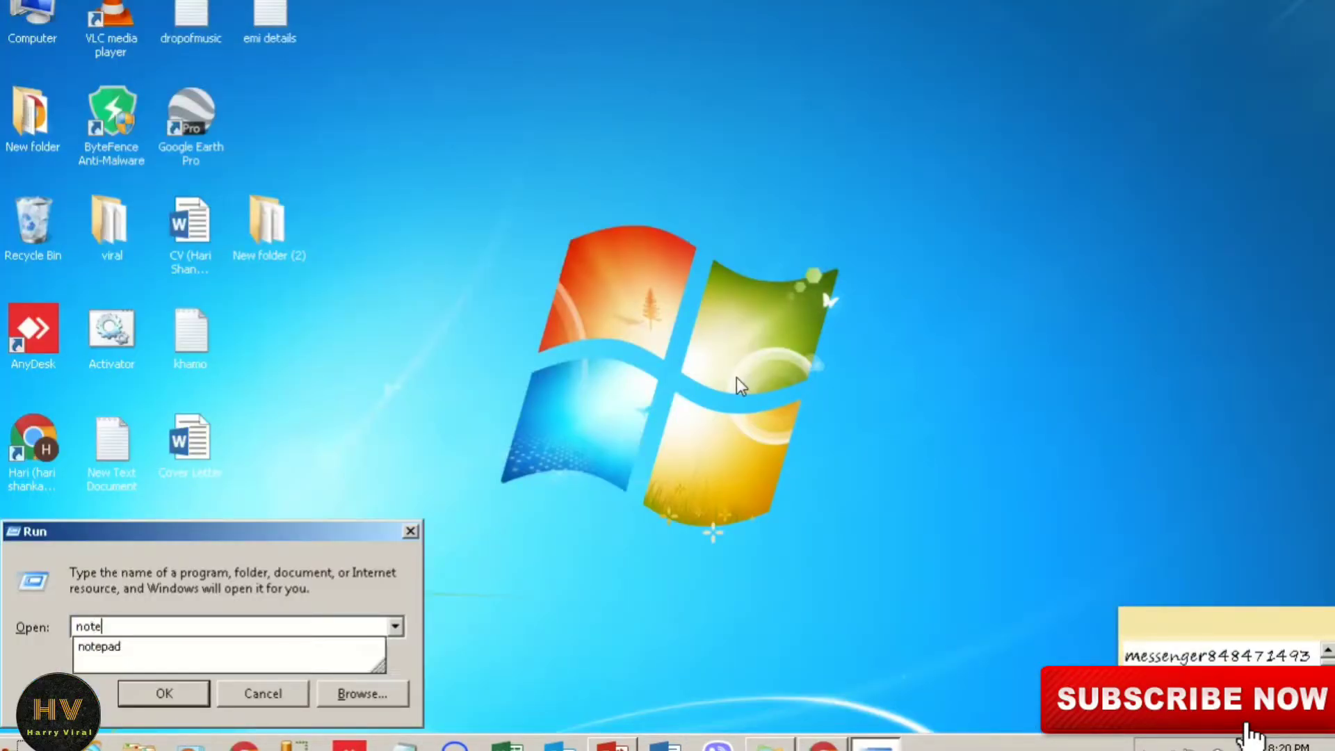
pyautogui.write('pad')
pyautogui.press('Return')
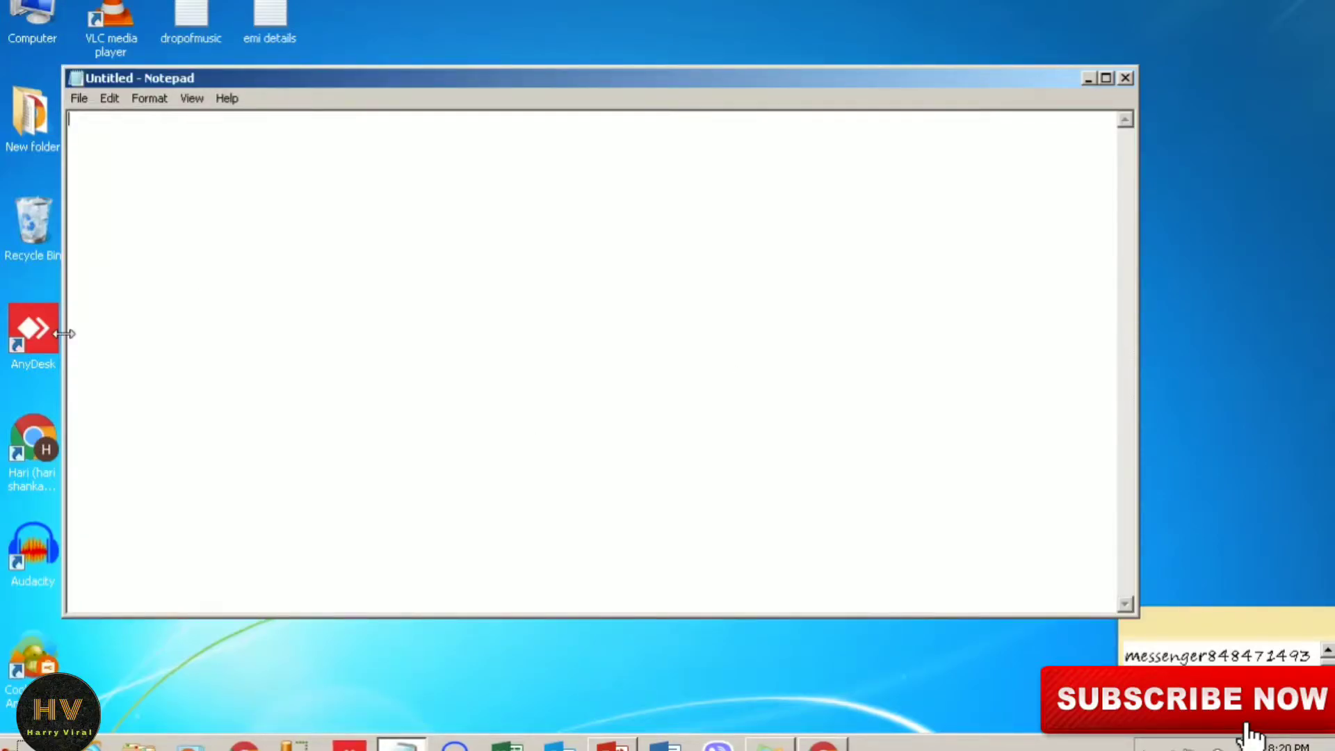
pyautogui.hotkey('ctrl', 'v')
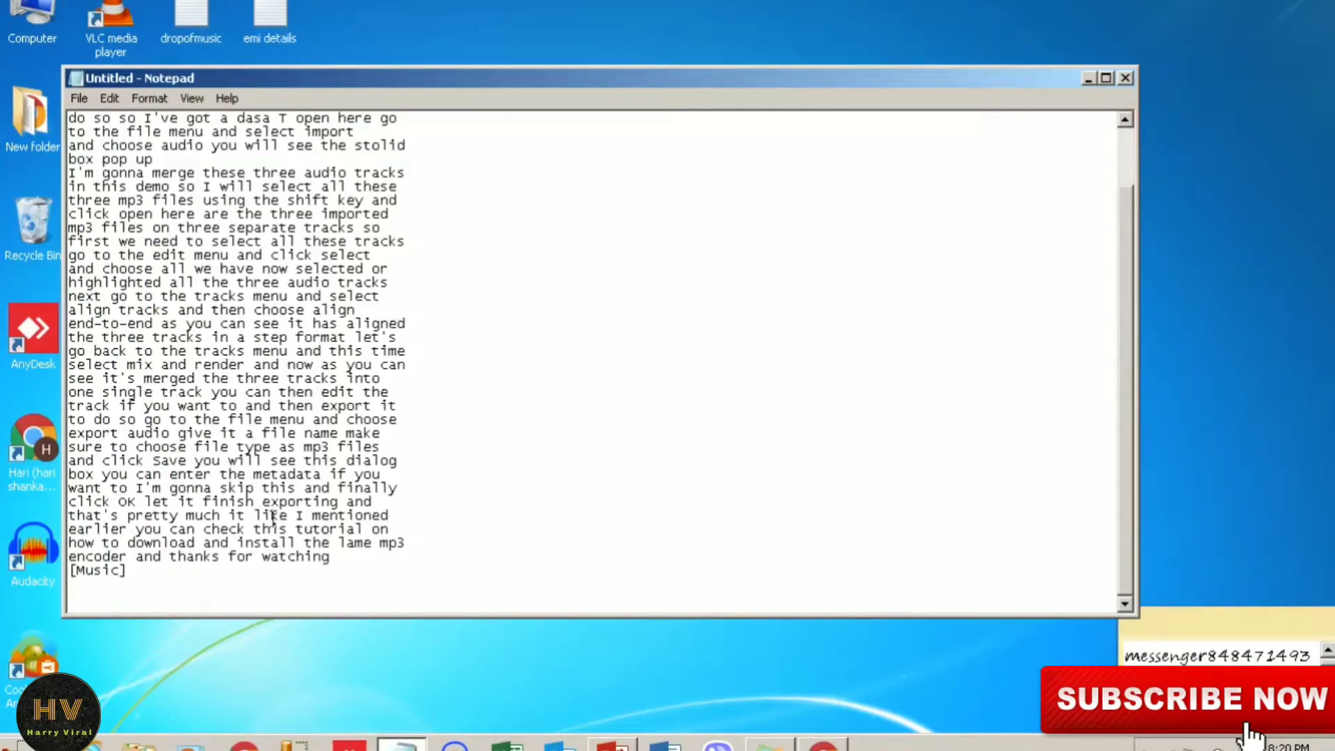
pyautogui.scroll(2, 279, 515)
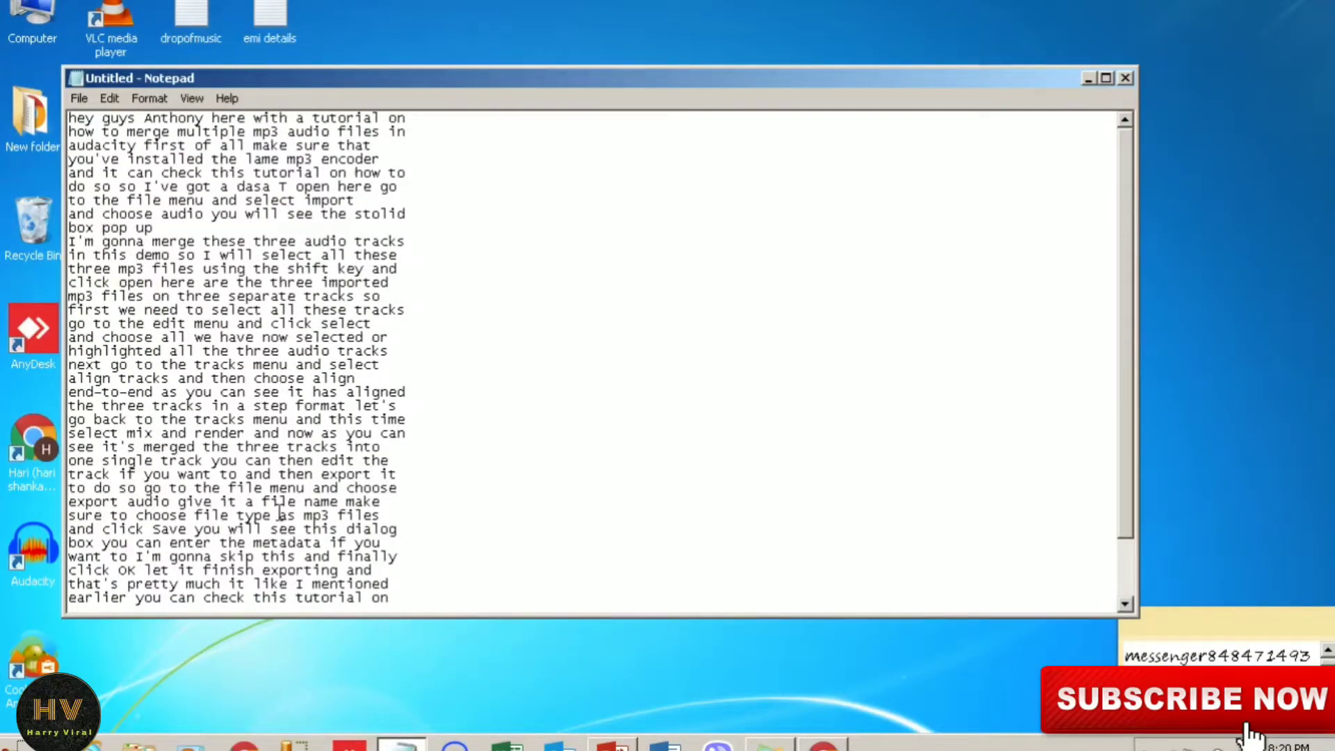
# Step: Try launching 'word' from Run, dismiss the cannot-find error, search for Word, and return to Notepad
pyautogui.press('super+r')
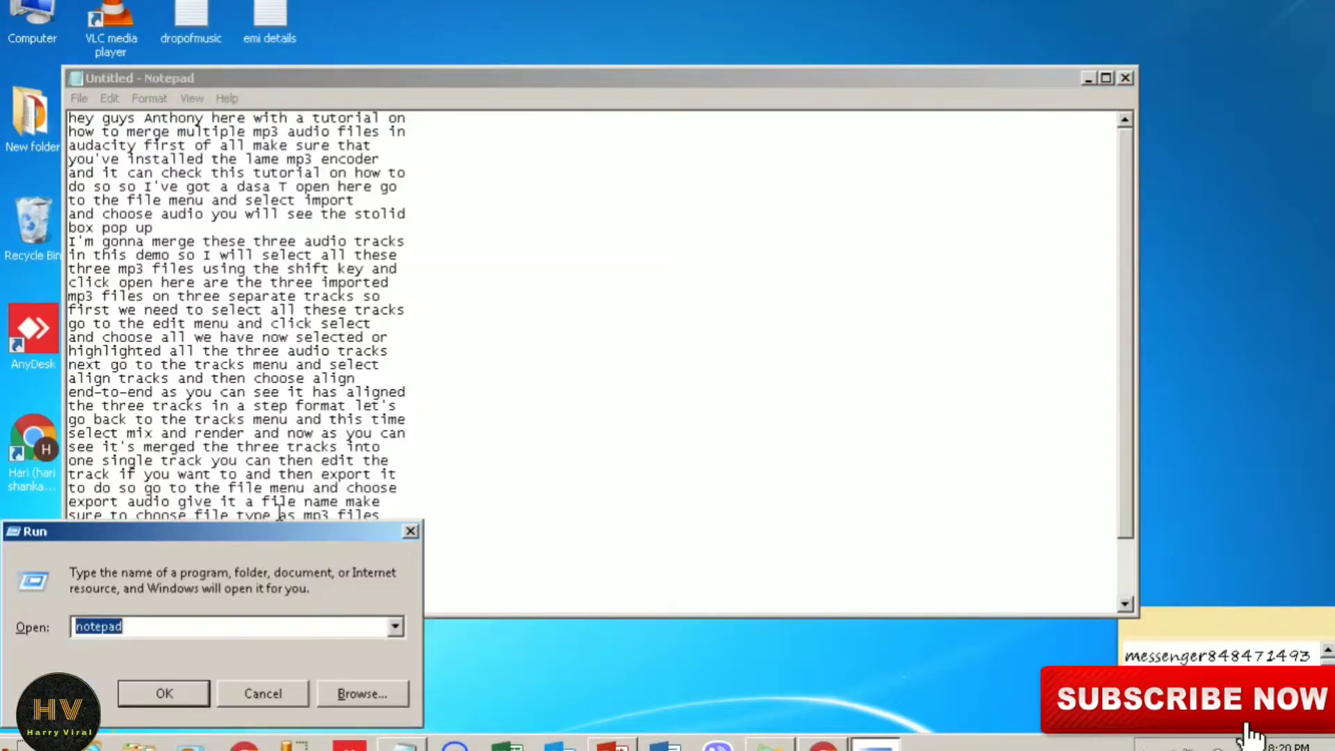
pyautogui.write('word')
pyautogui.press('Return')
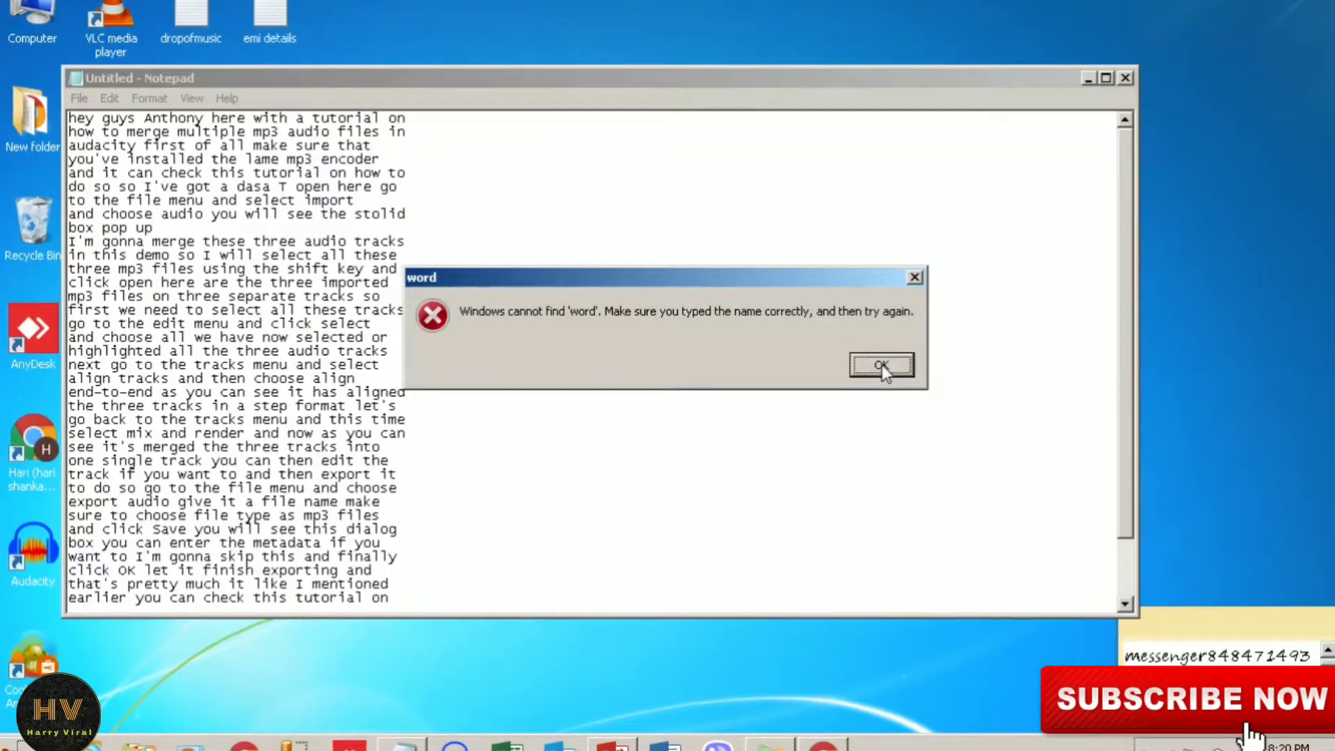
pyautogui.click(882, 365)
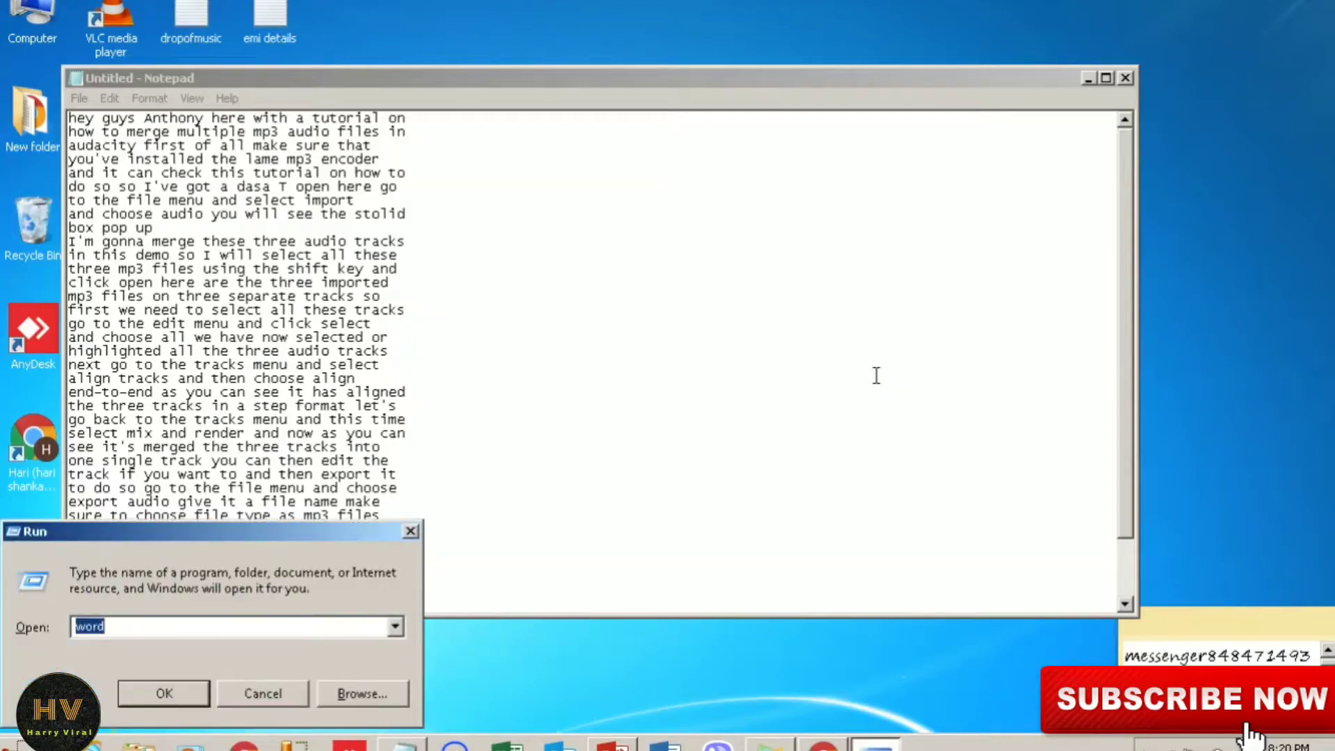
pyautogui.press('super')
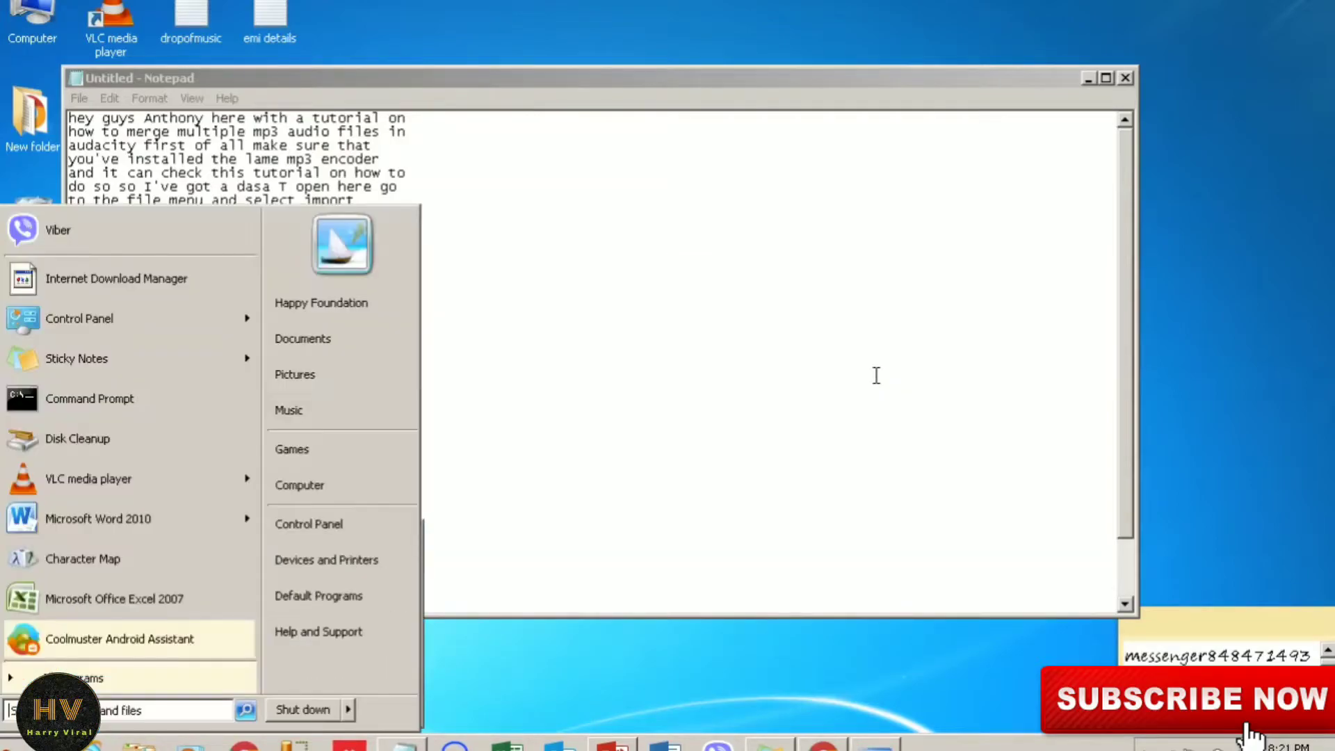
pyautogui.write('word')
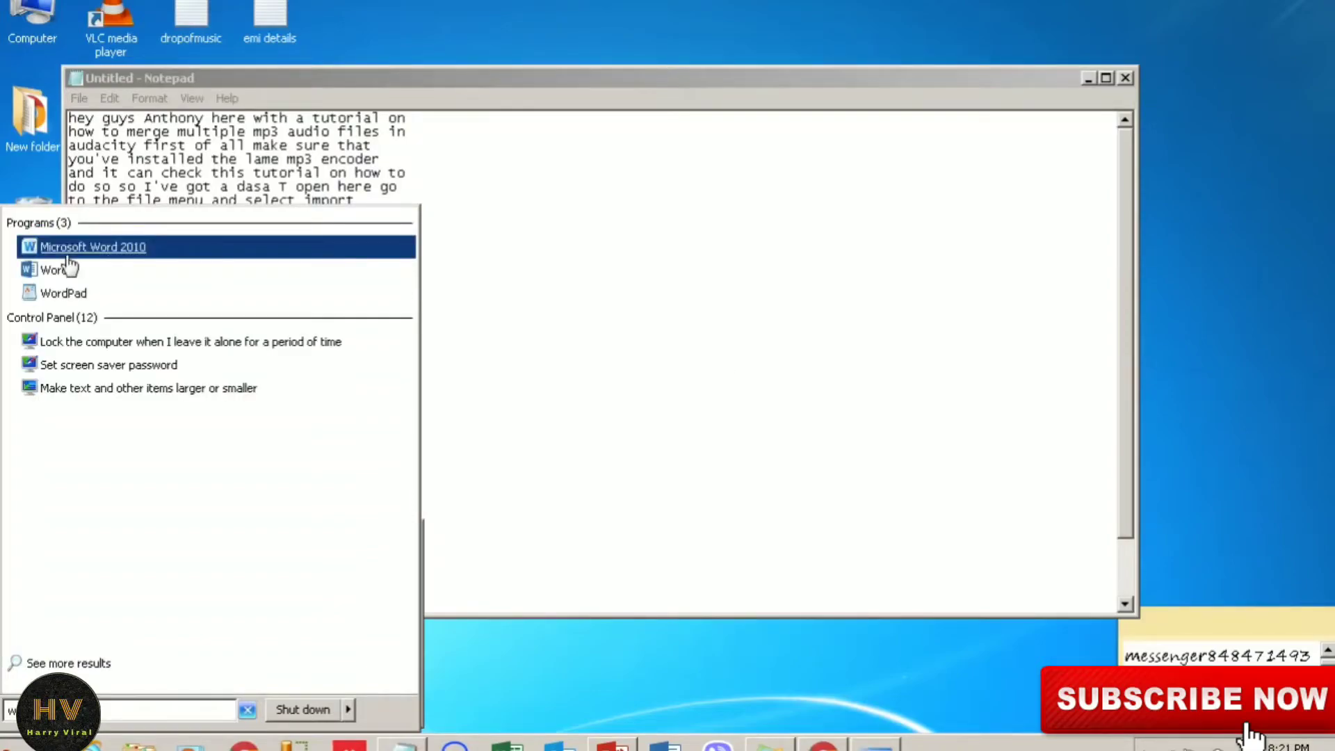
pyautogui.click(62, 269)
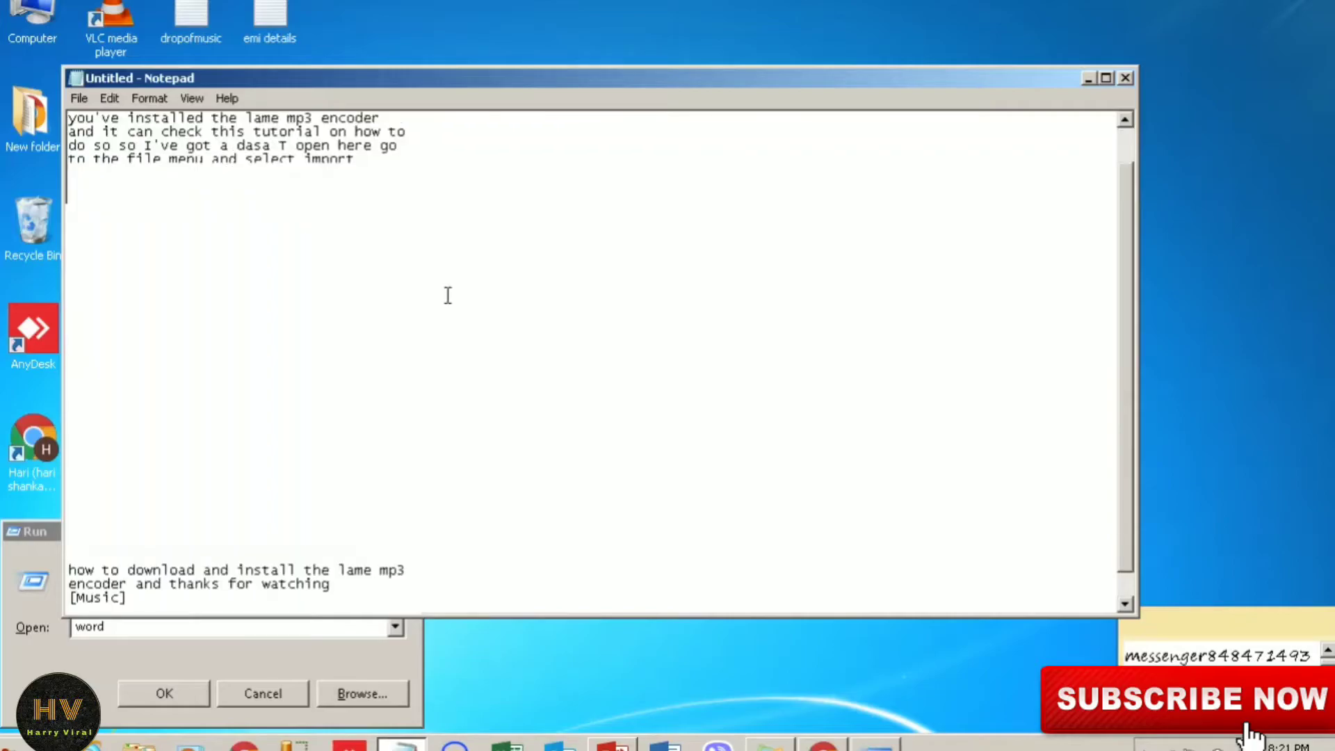
# Step: Clear all of Notepad's text and paste the transcript in again
pyautogui.hotkey('ctrl', 'a')
pyautogui.press('Delete')
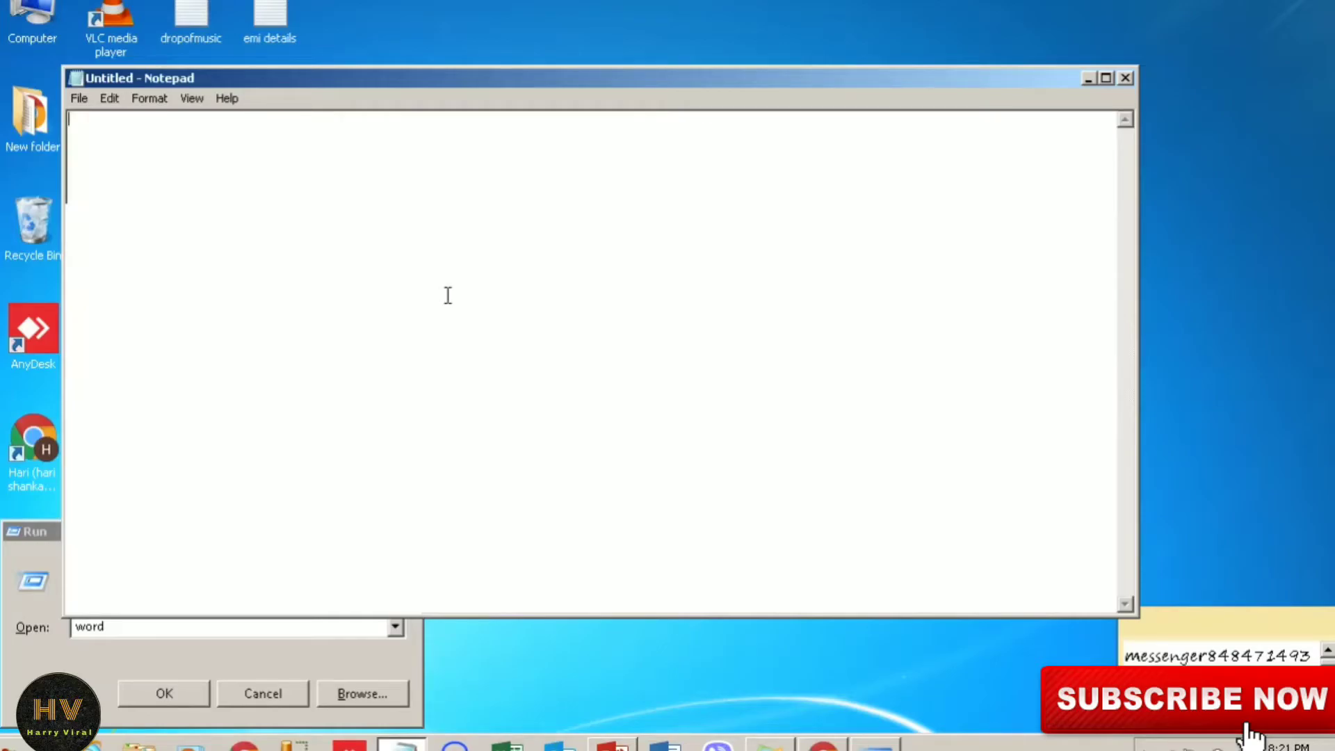
pyautogui.hotkey('ctrl', 'v')
pyautogui.scroll(2, 376, 366)
pyautogui.scroll(-2, 377, 365)
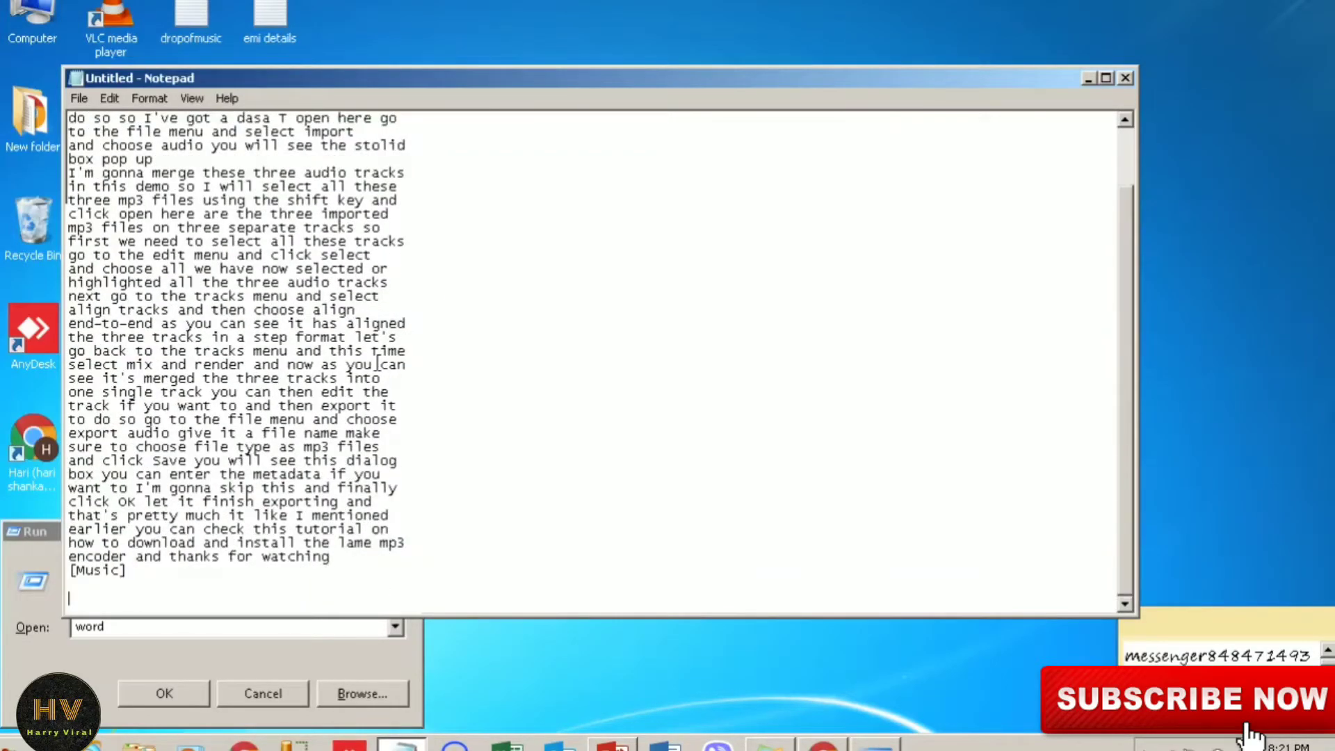